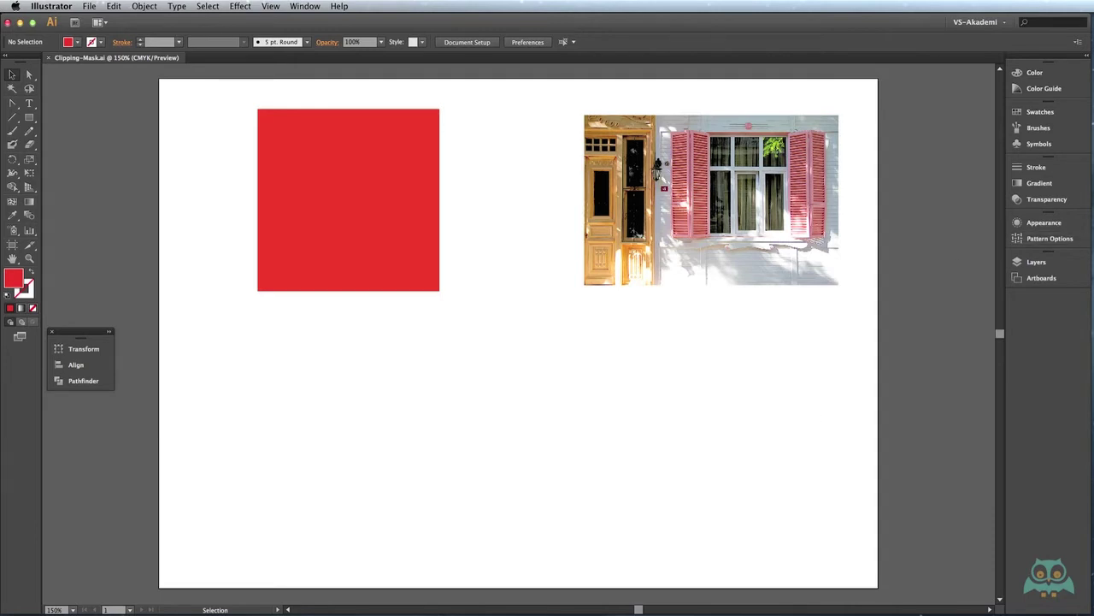
Switch from Illustrator to the Finder window showing the Illustrator-CS6-Ornek-Dosyalar sample folder
key("super+Tab")
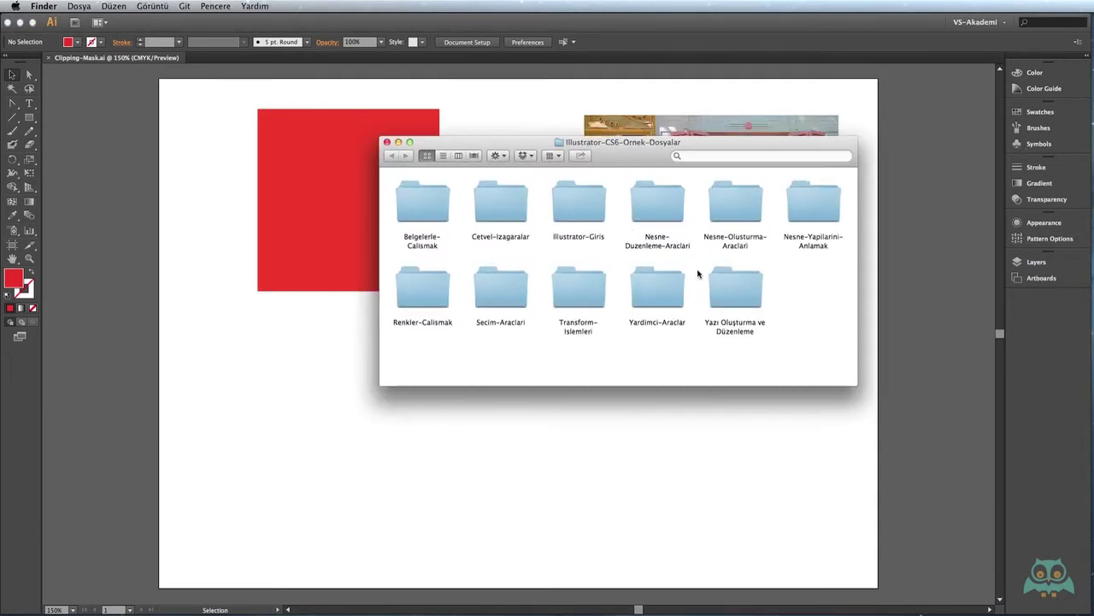
Open the Nesne-Duzenleme-Araclari folder, then return to the Clipping-Mask.ai document
double_click(659, 206)
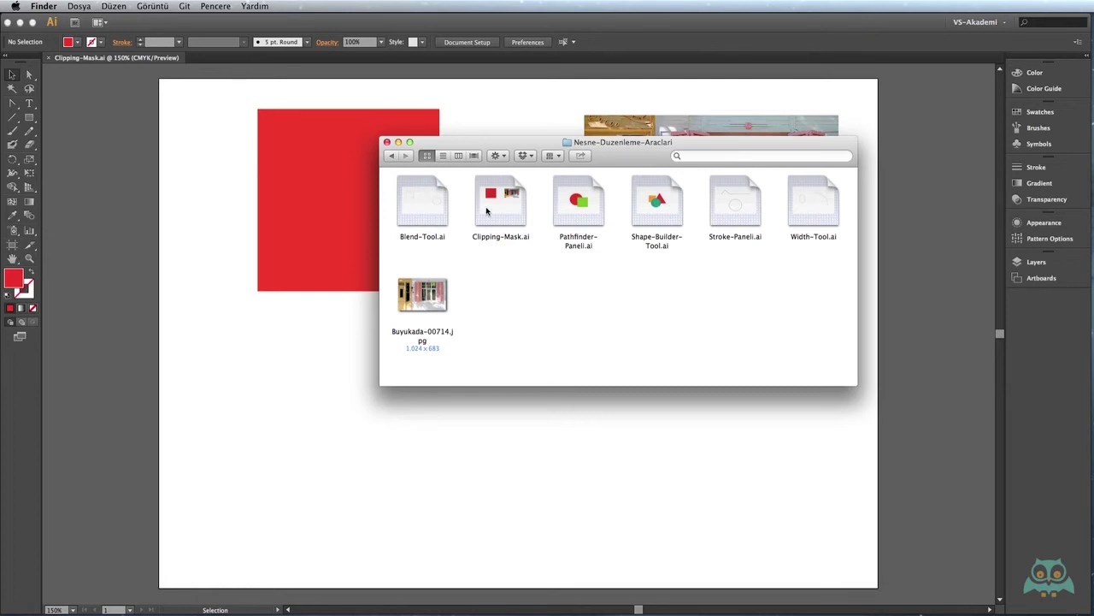
left_click(492, 118)
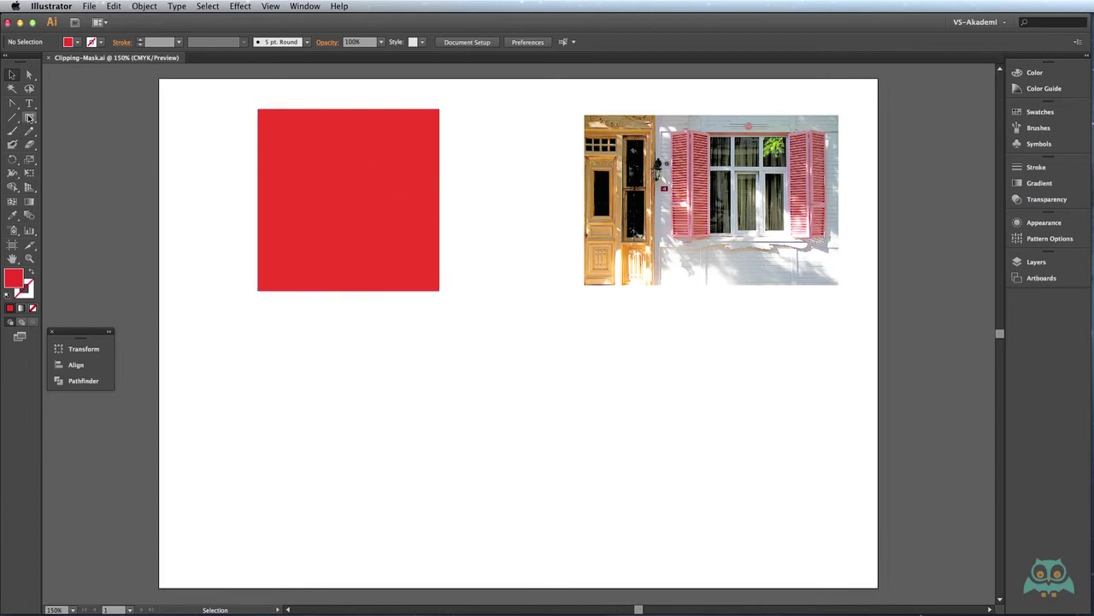
Draw a red five-pointed star, about 97.6 × 98.6 mm, over the red square
left_click_drag(29, 118, 86, 176)
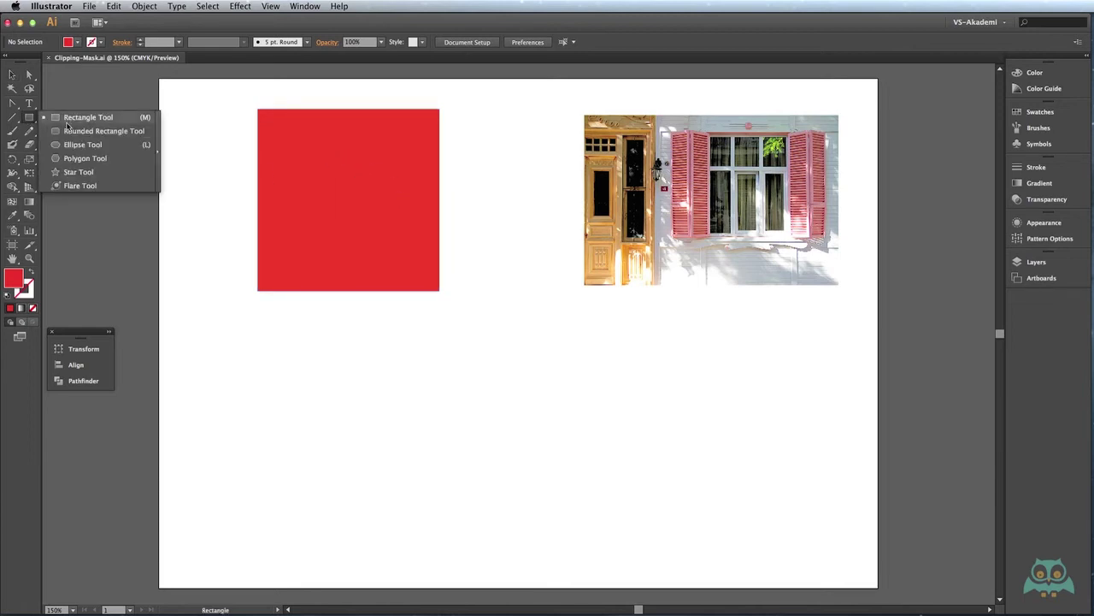
left_click(86, 176)
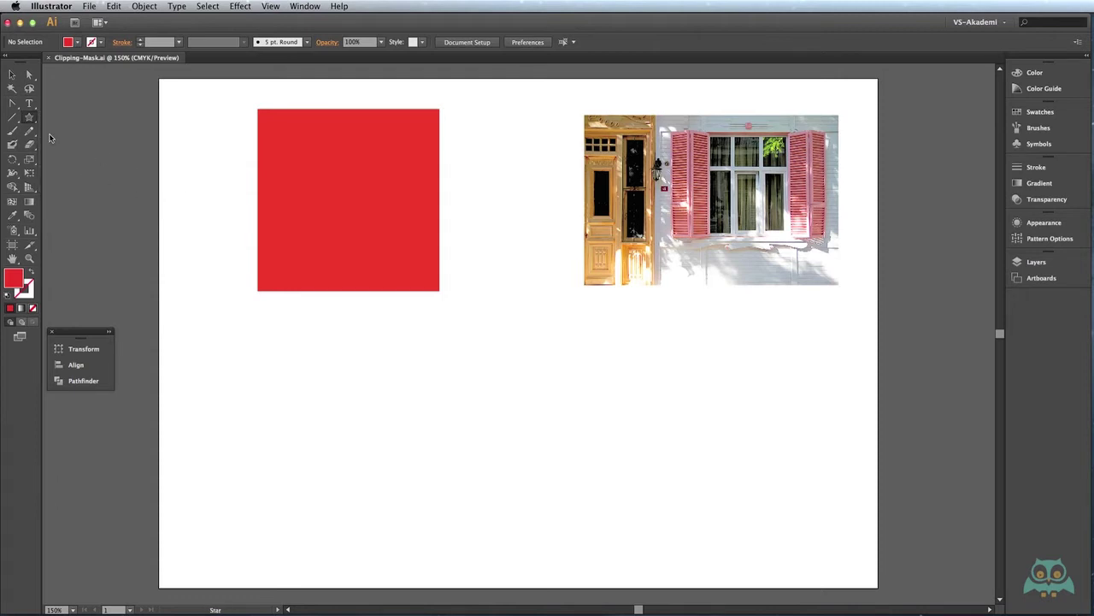
left_click_drag(383, 242, 474, 328)
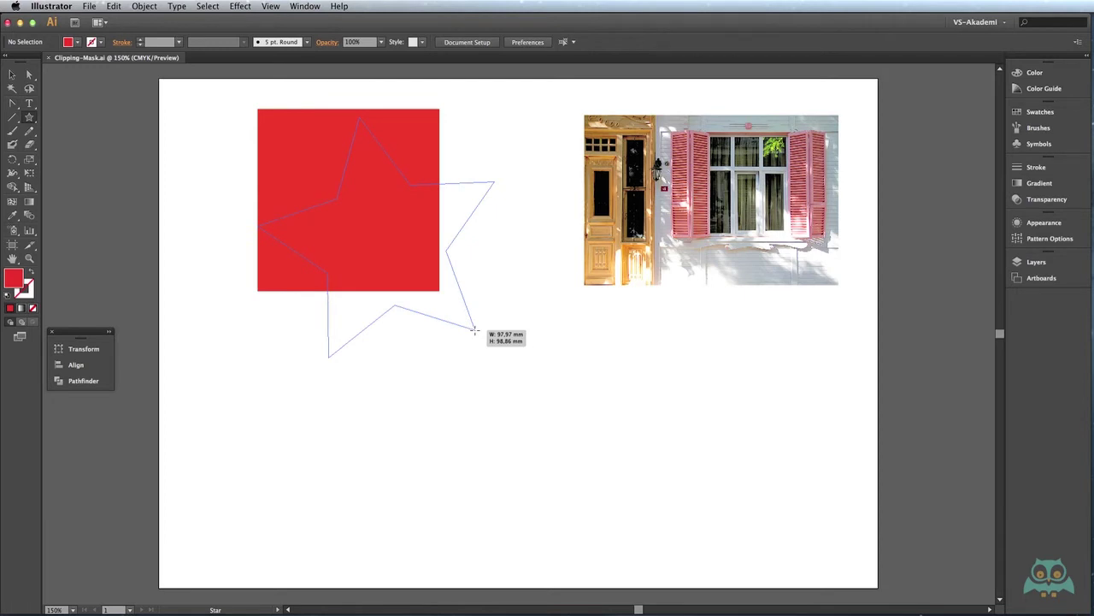
left_click_drag(474, 329, 474, 328)
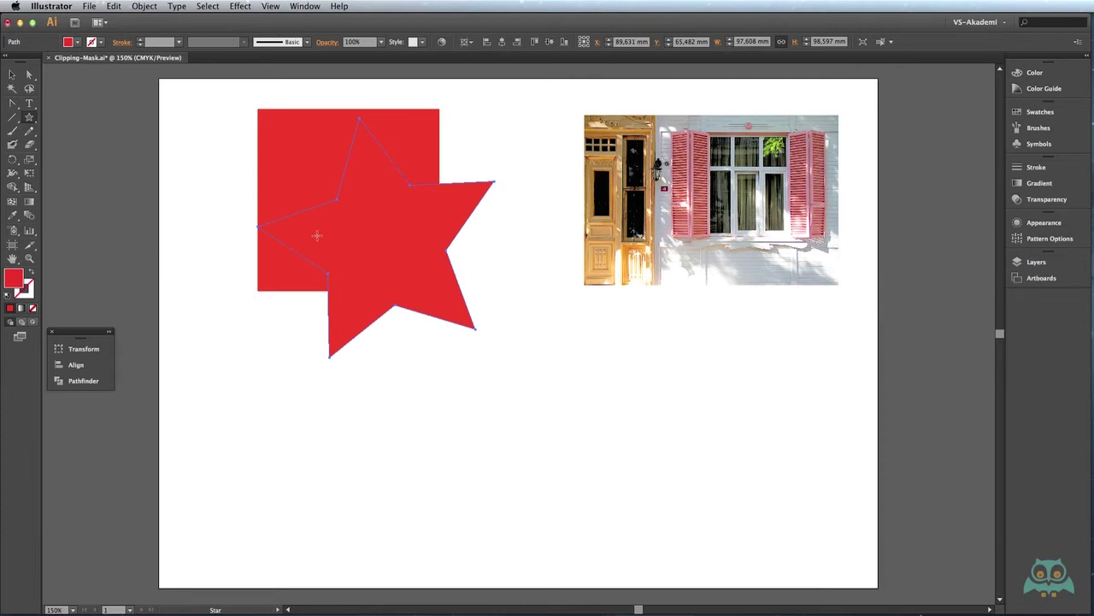
Fill the star light blue, then select both the star and the red square
left_click(77, 42)
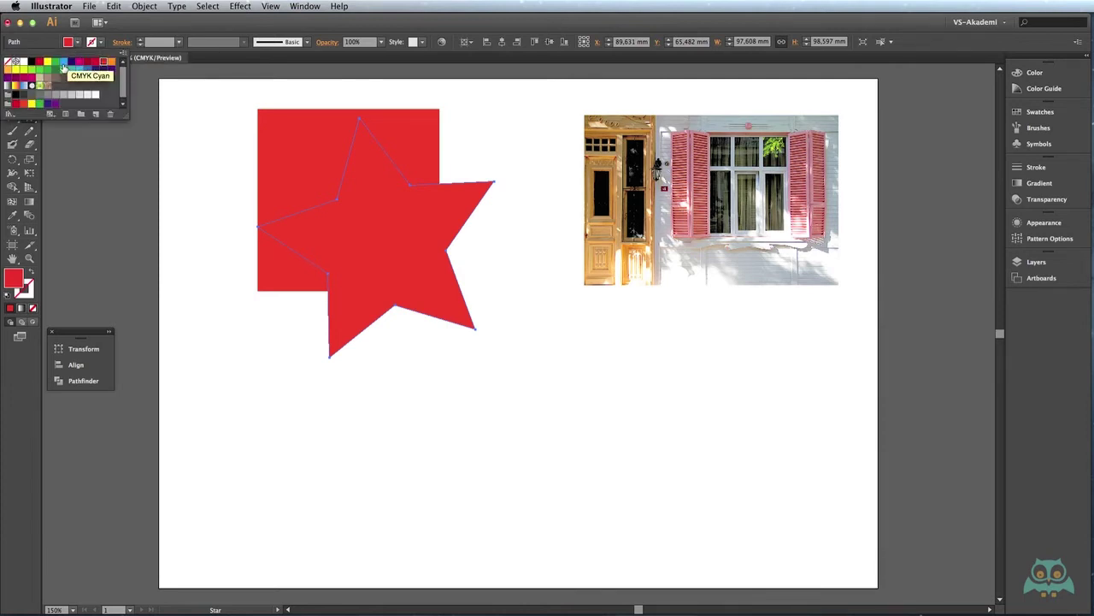
left_click(67, 68)
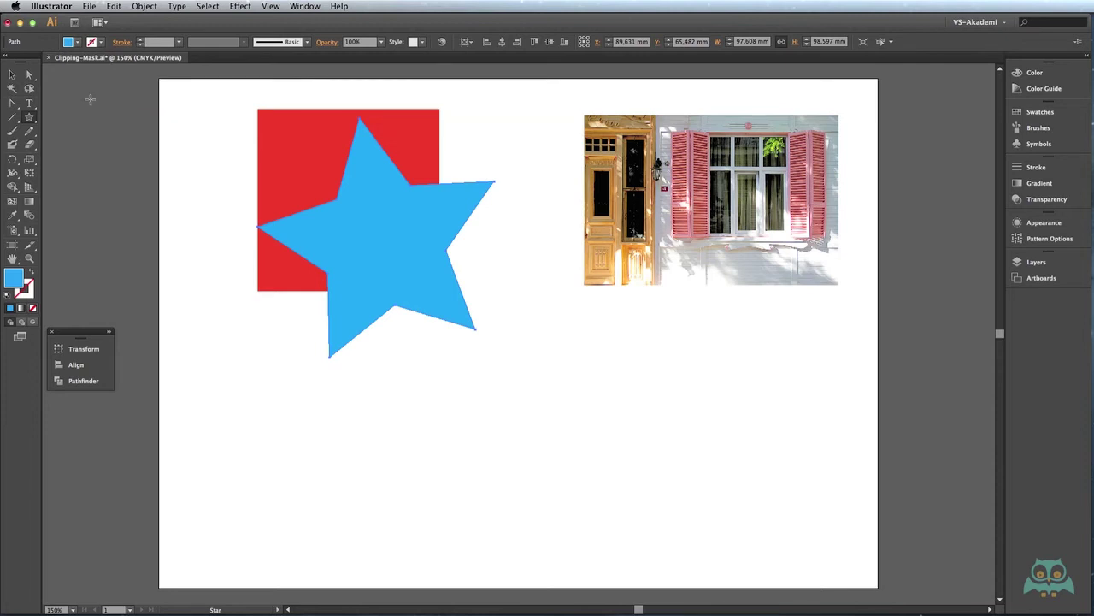
left_click(12, 74)
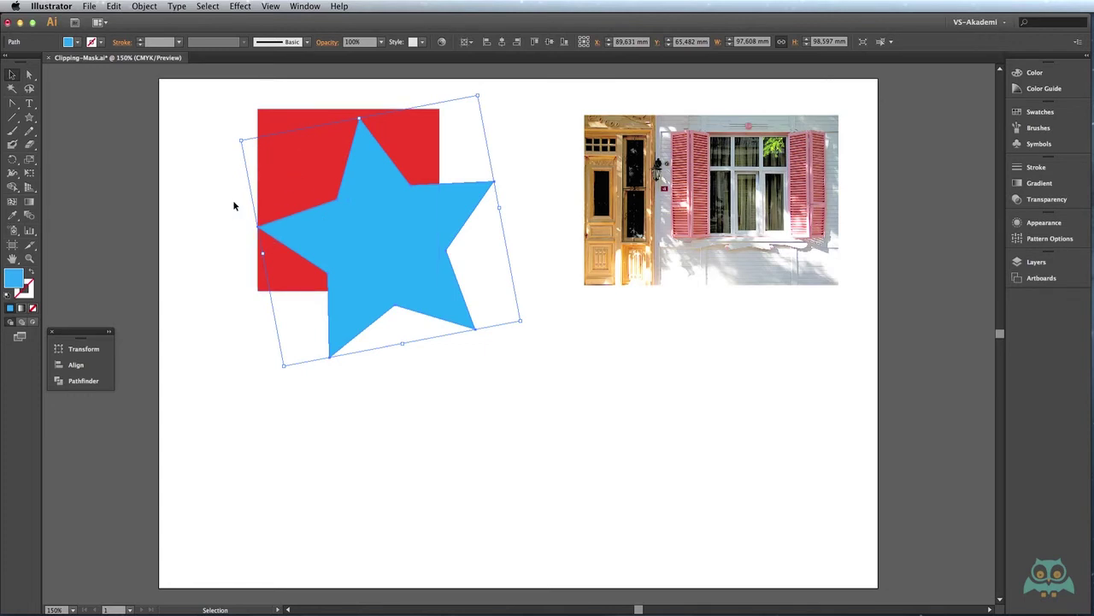
left_click_drag(234, 202, 317, 247)
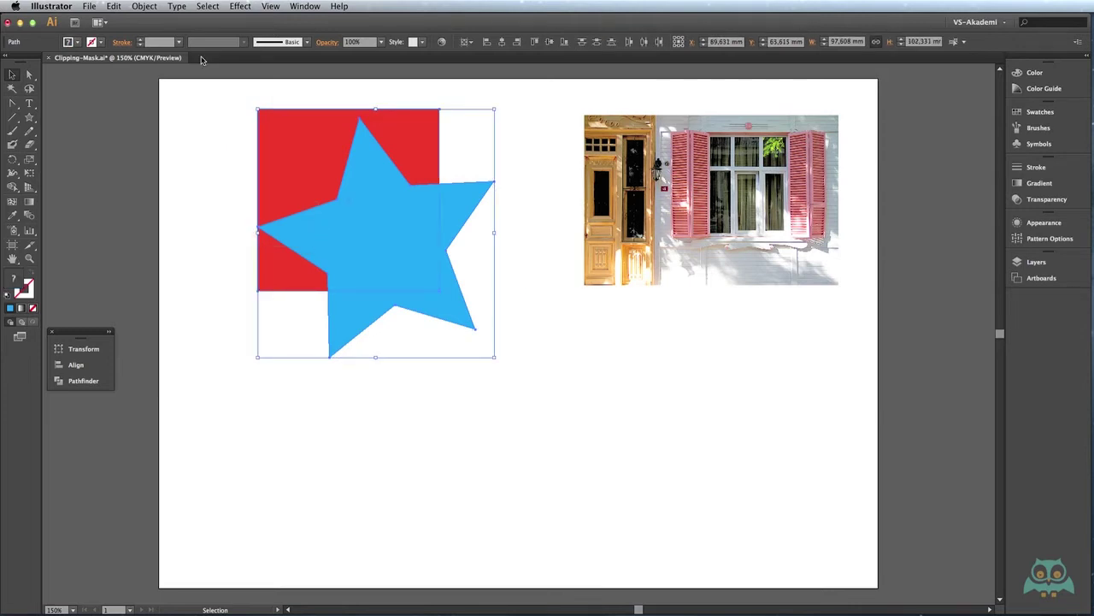
Clip the red square to the star with Object > Clipping Mask > Make
left_click(147, 8)
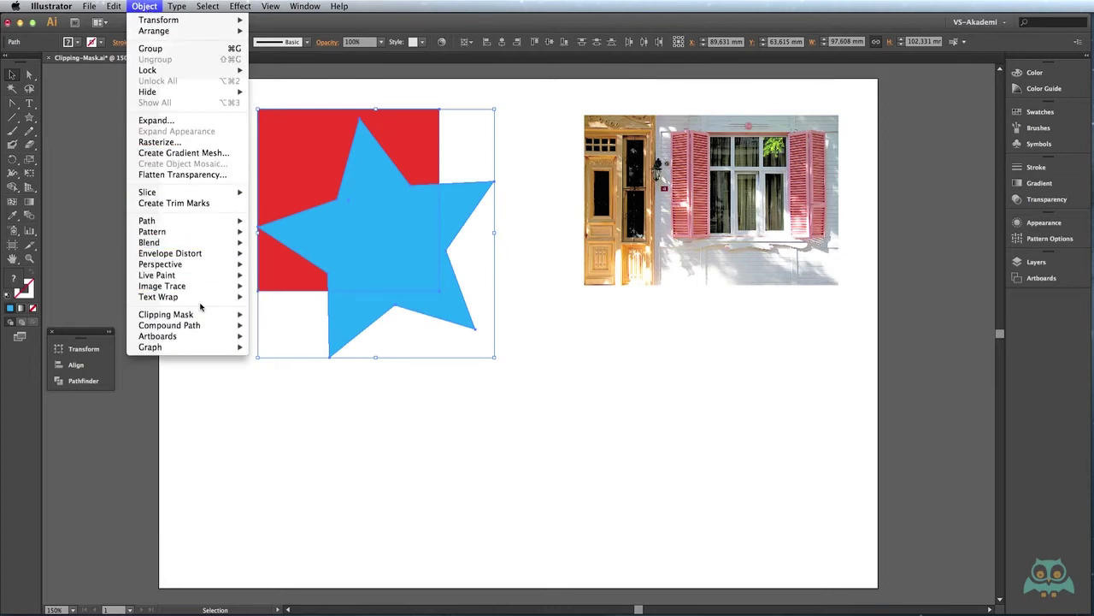
mouse_move(166, 313)
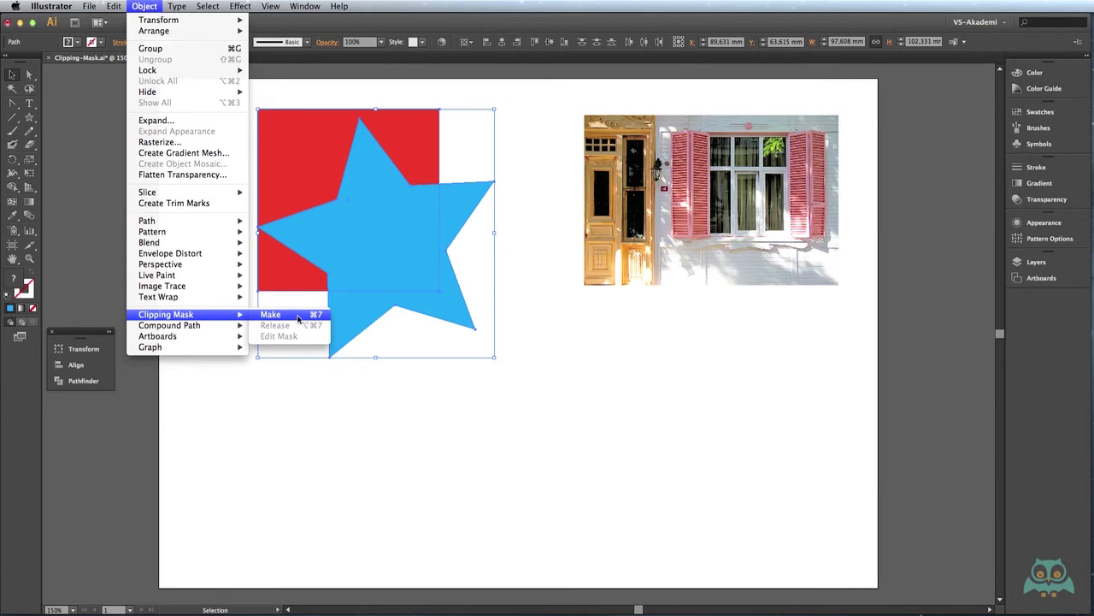
left_click(299, 318)
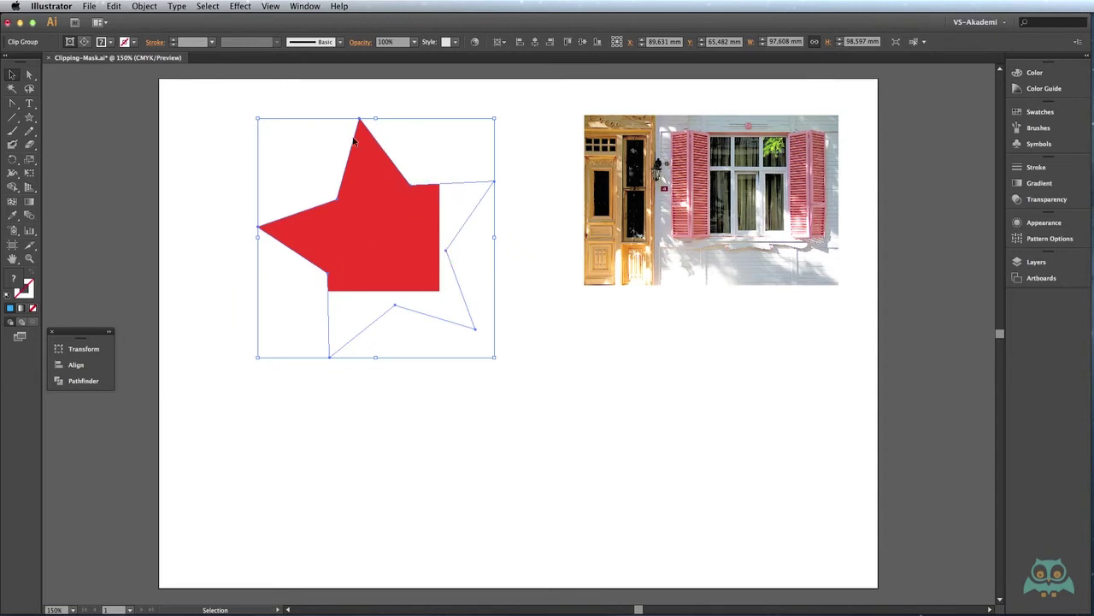
left_click(385, 399)
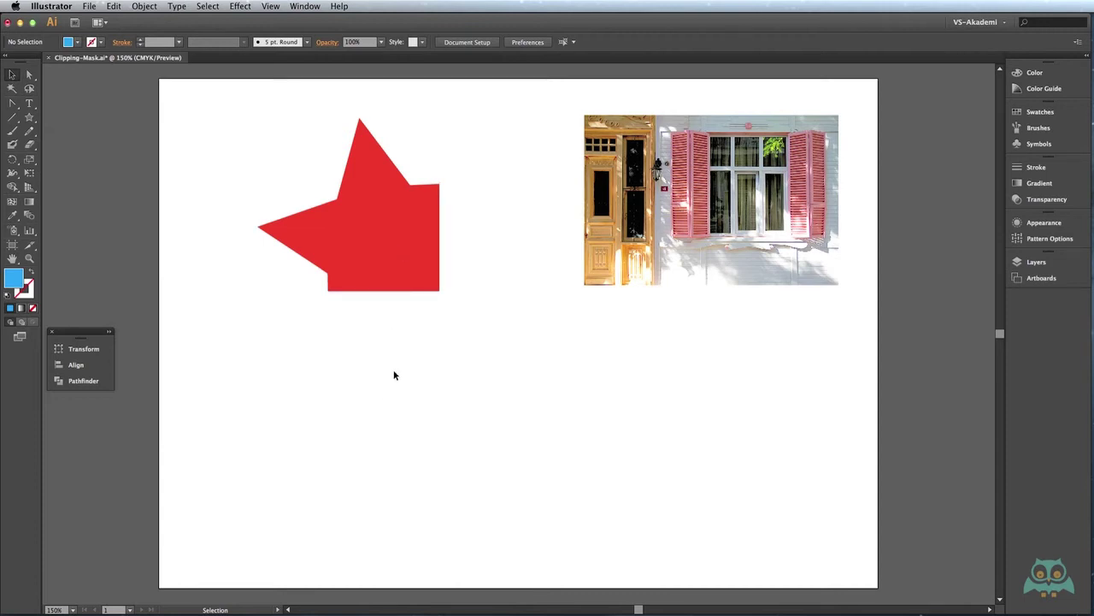
Rotate the clipped star shape a quarter turn and move it up and left
left_click(410, 284)
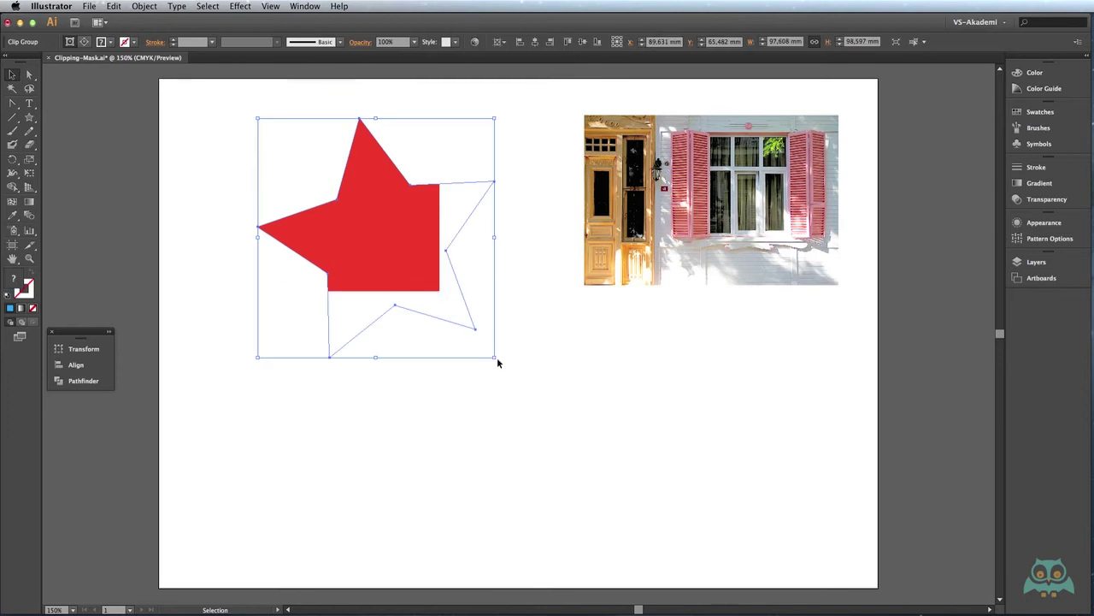
left_click_drag(496, 362, 535, 210)
left_click_drag(408, 239, 357, 209)
left_click(451, 383)
left_click_drag(449, 382, 503, 176)
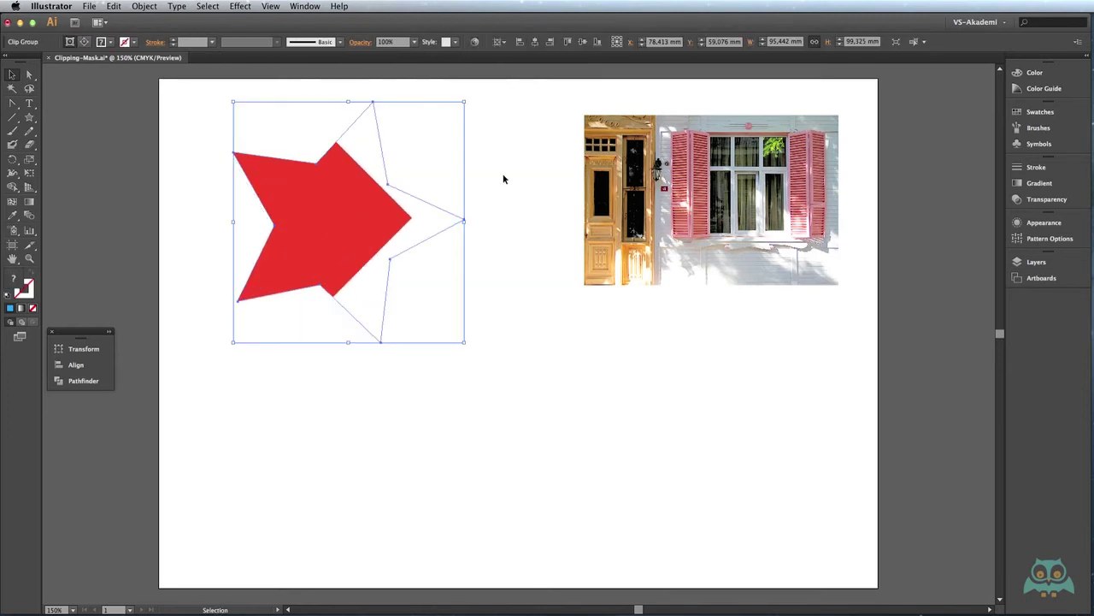
left_click(631, 138)
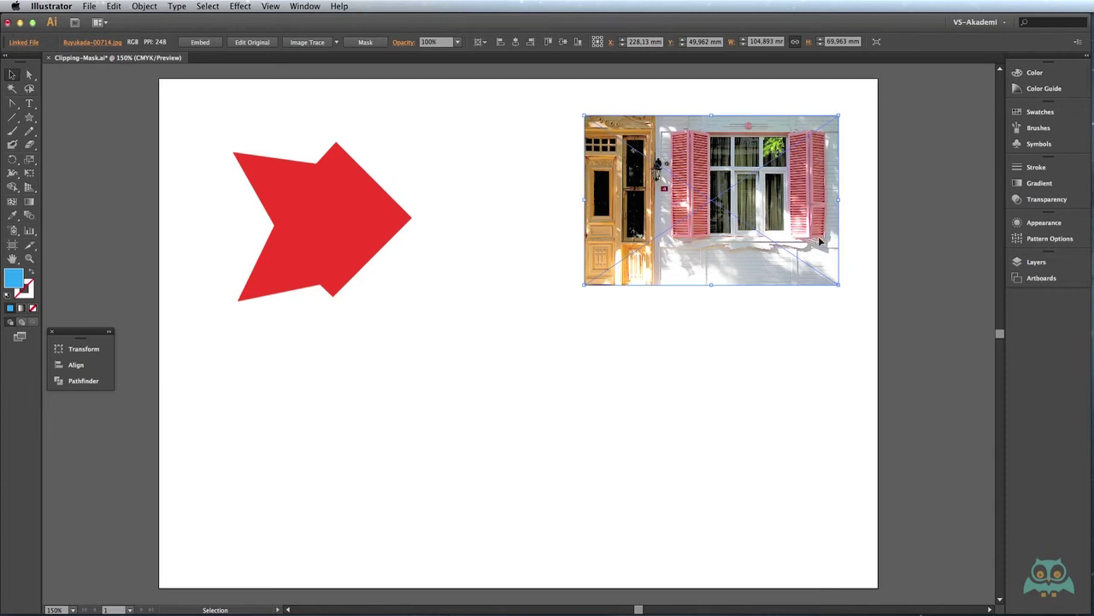
Draw a 67.5 × 49.6 mm rectangle over the photo's window and select it with the photo
left_click(29, 119)
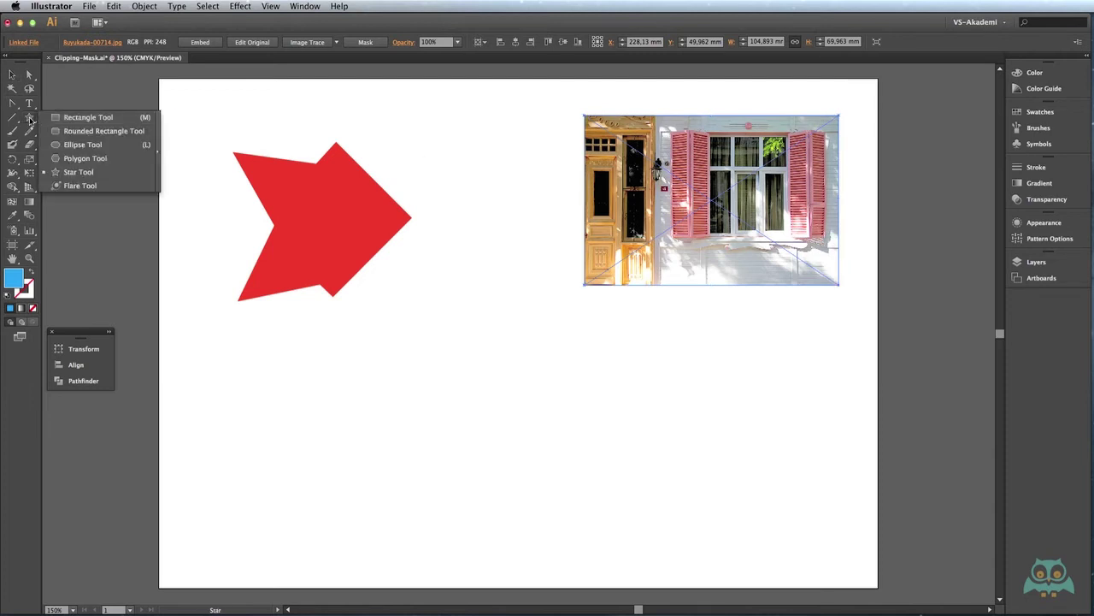
left_click(65, 117)
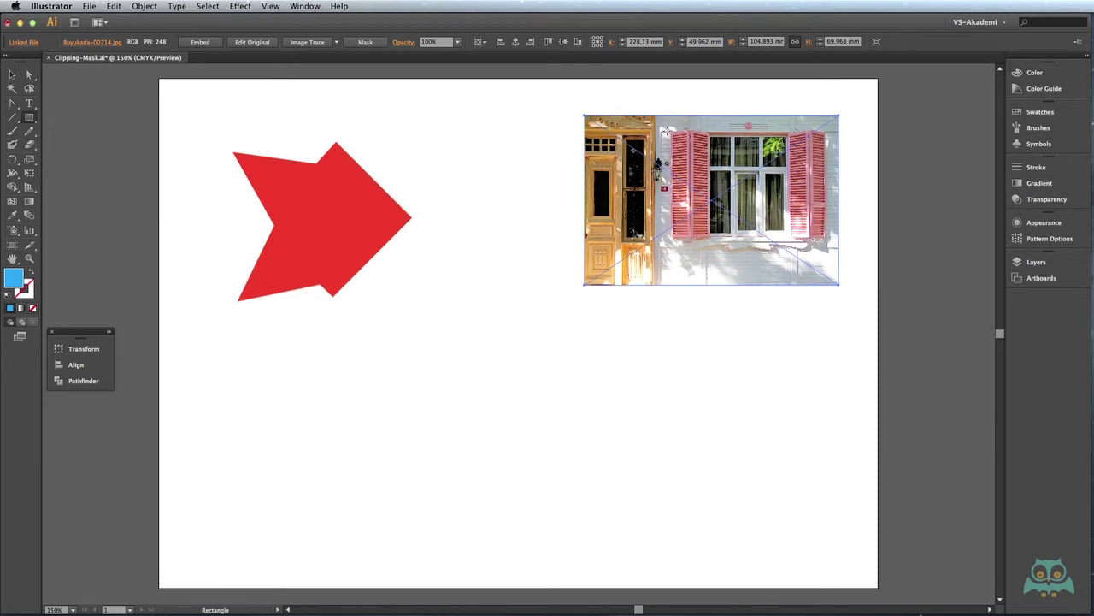
left_click_drag(665, 129, 830, 246)
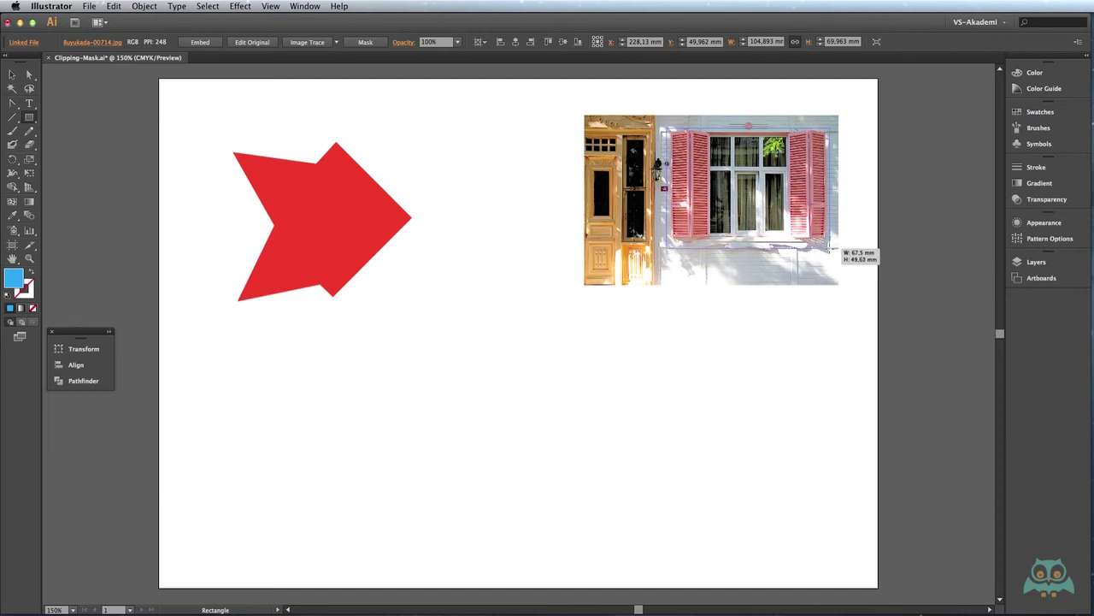
left_click_drag(830, 246, 829, 248)
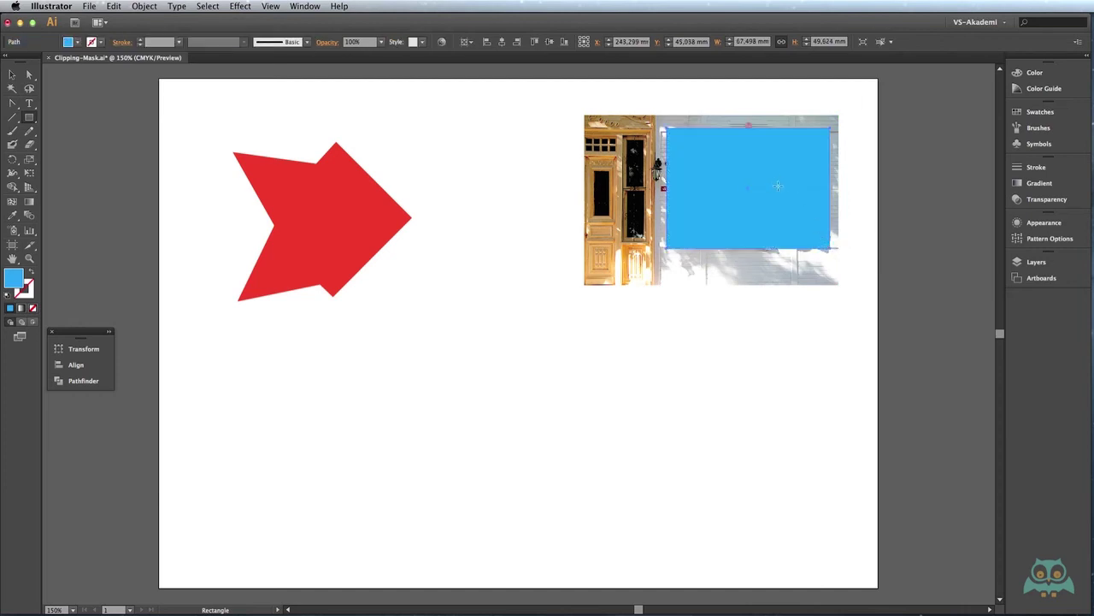
key("v")
left_click(613, 126, "shift")
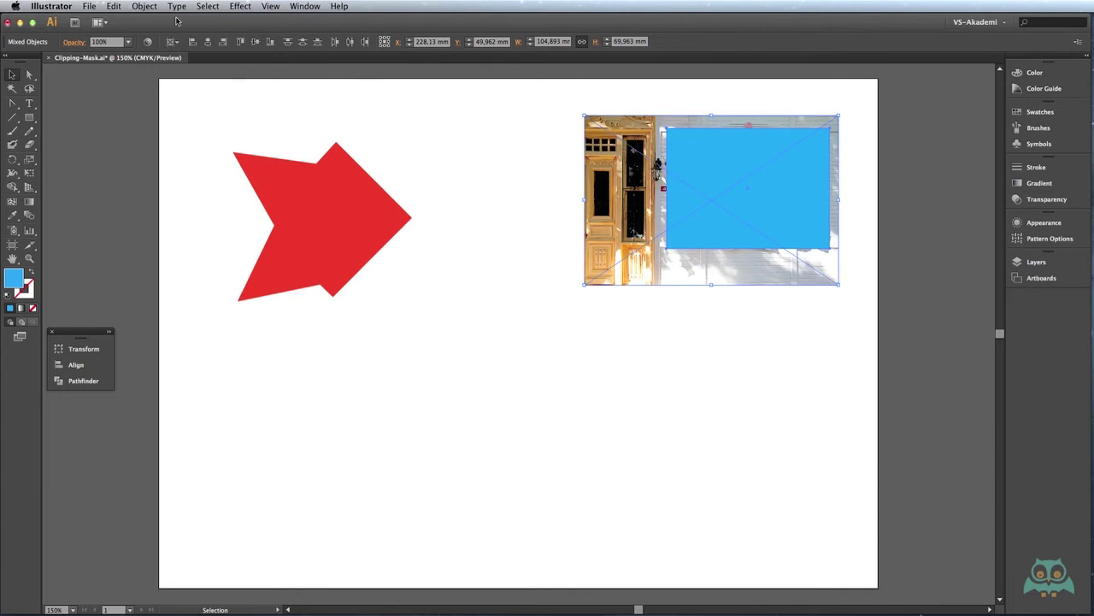
Clip the photo to the rectangle so only the pink-shuttered window remains, then deselect
left_click(146, 9)
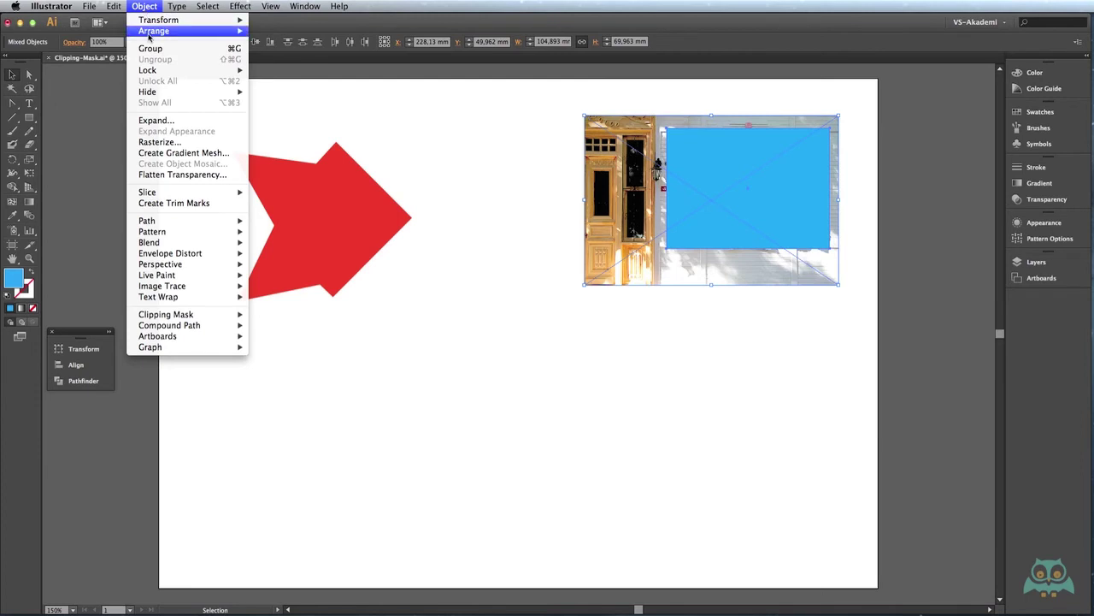
mouse_move(166, 315)
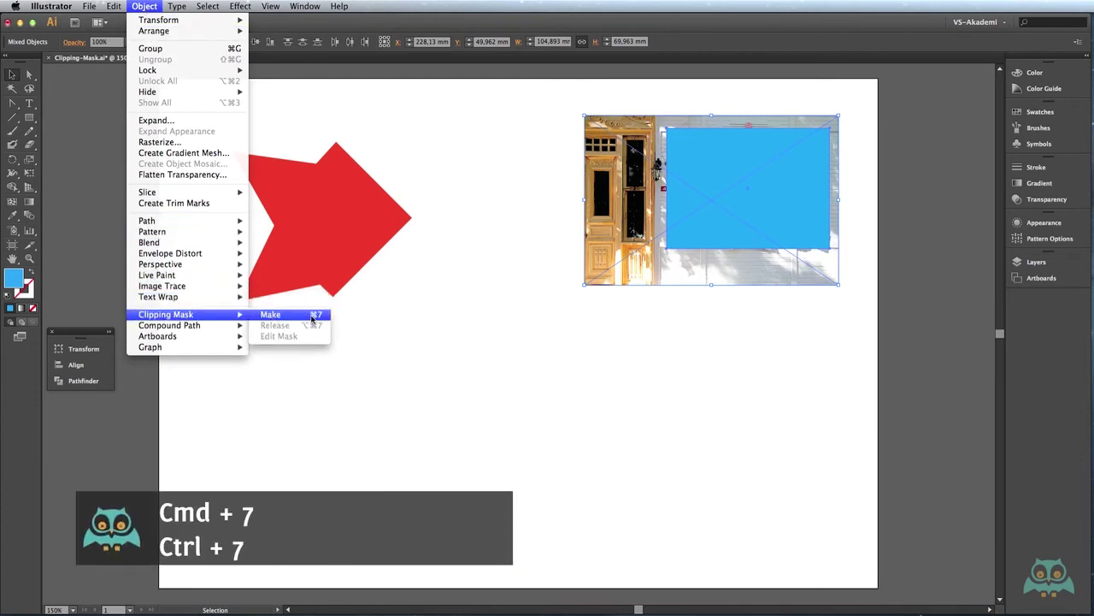
left_click(301, 319)
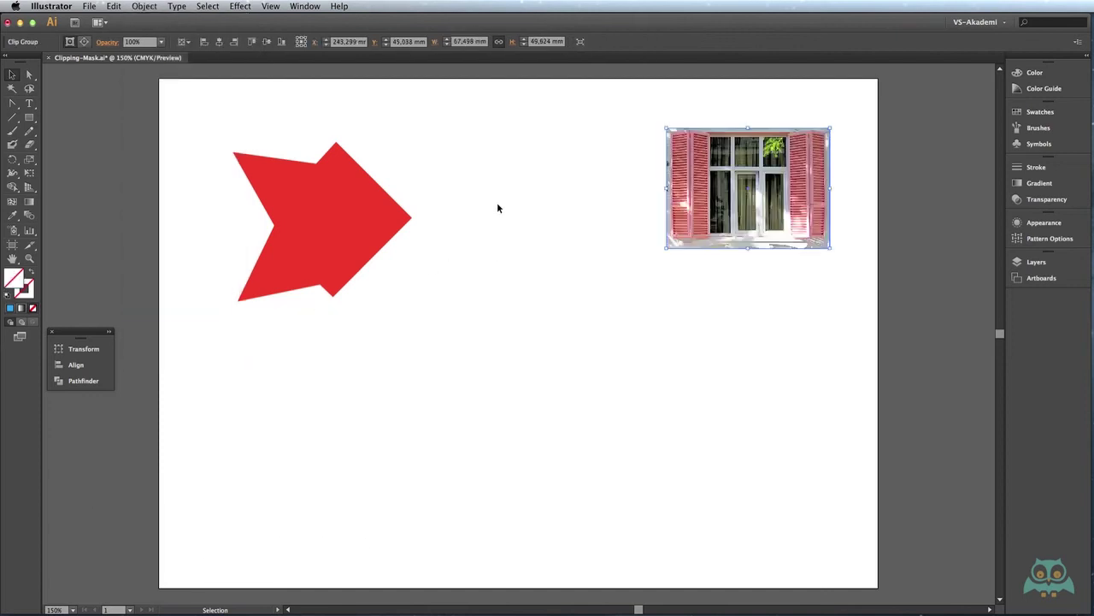
left_click(536, 175)
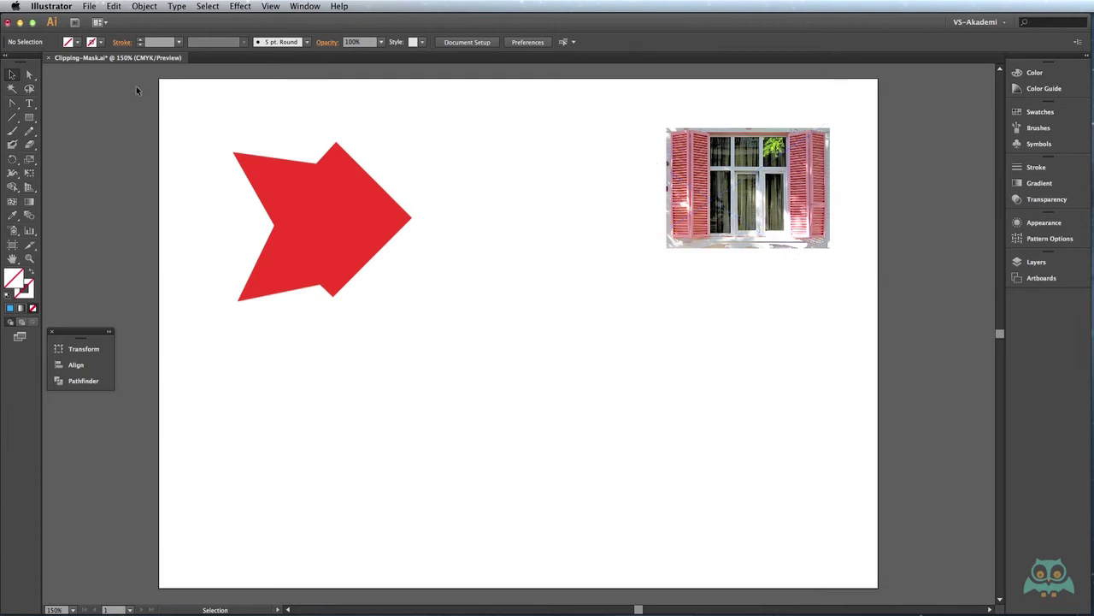
Shift the red square to fill the star, and move the photo right and up within its crop
left_click(29, 75)
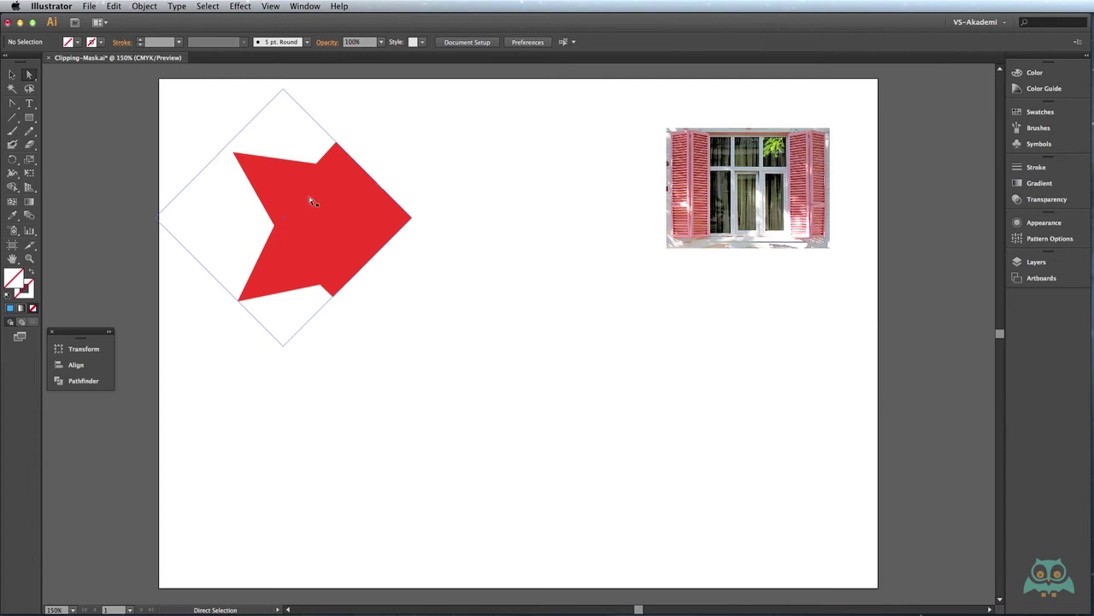
mouse_move(304, 200)
left_mouse_down()
mouse_move(358, 204)
mouse_move(337, 203)
left_mouse_up()
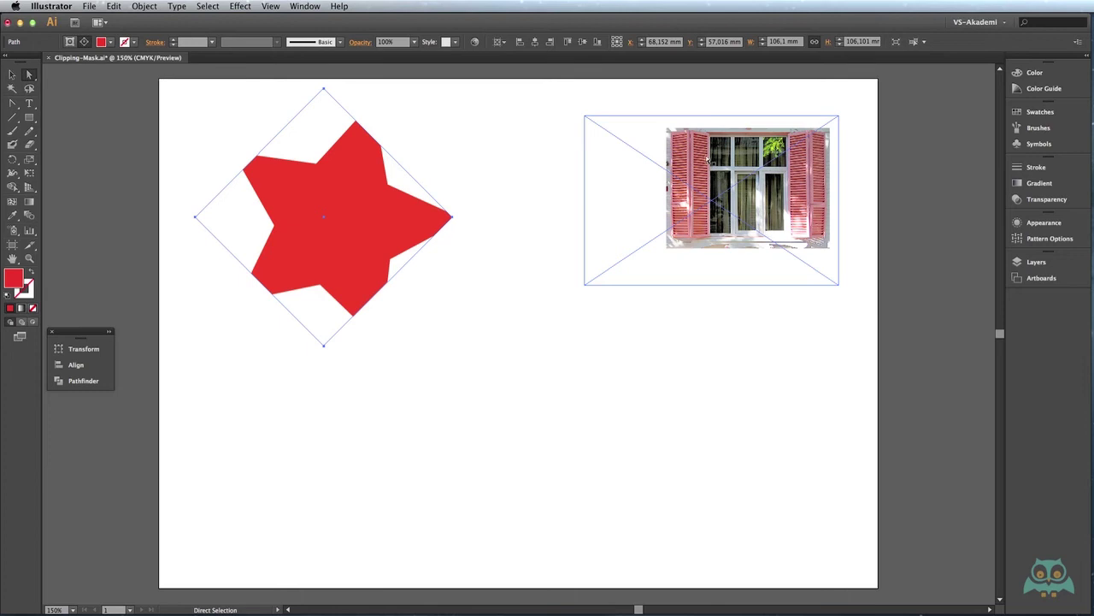
mouse_move(706, 160)
left_mouse_down()
mouse_move(781, 161)
mouse_move(773, 159)
left_mouse_up()
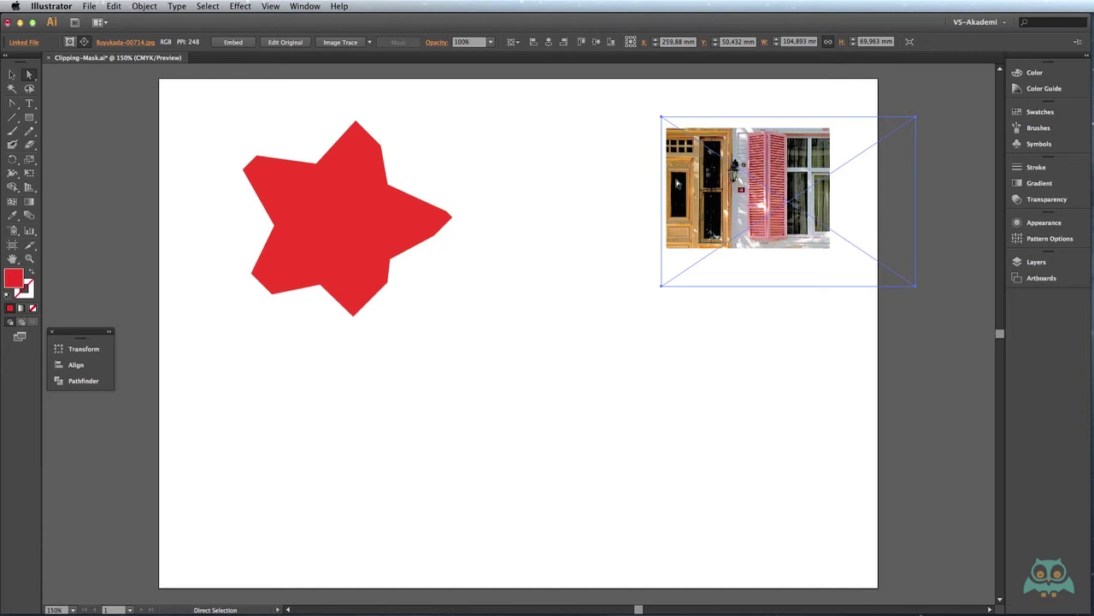
left_click_drag(737, 182, 728, 182)
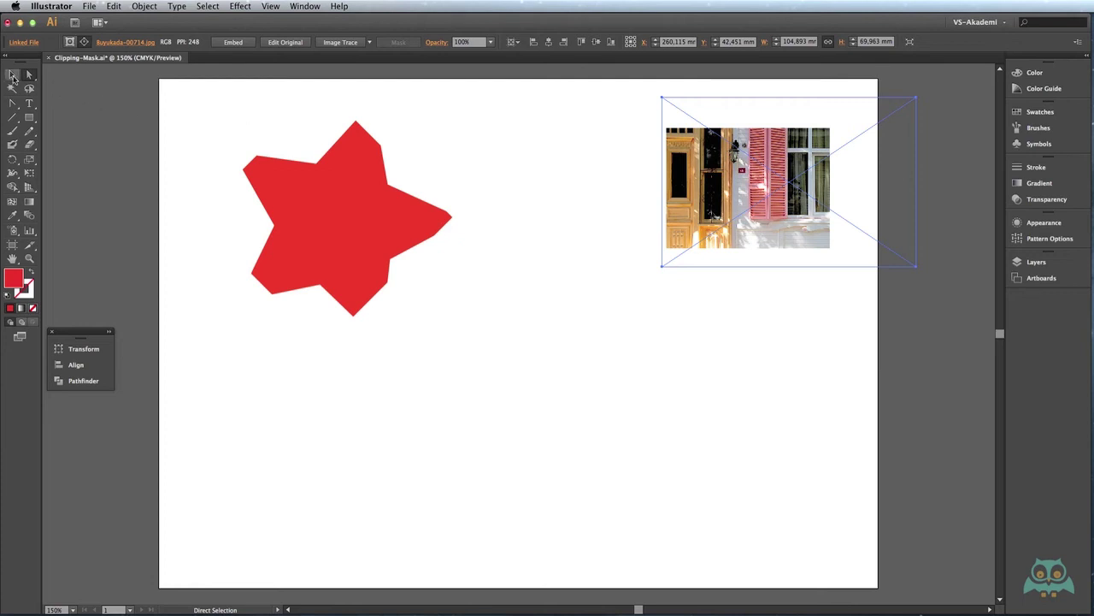
Select the window photo clip group and release its clipping mask
left_click(11, 75)
left_click(763, 177)
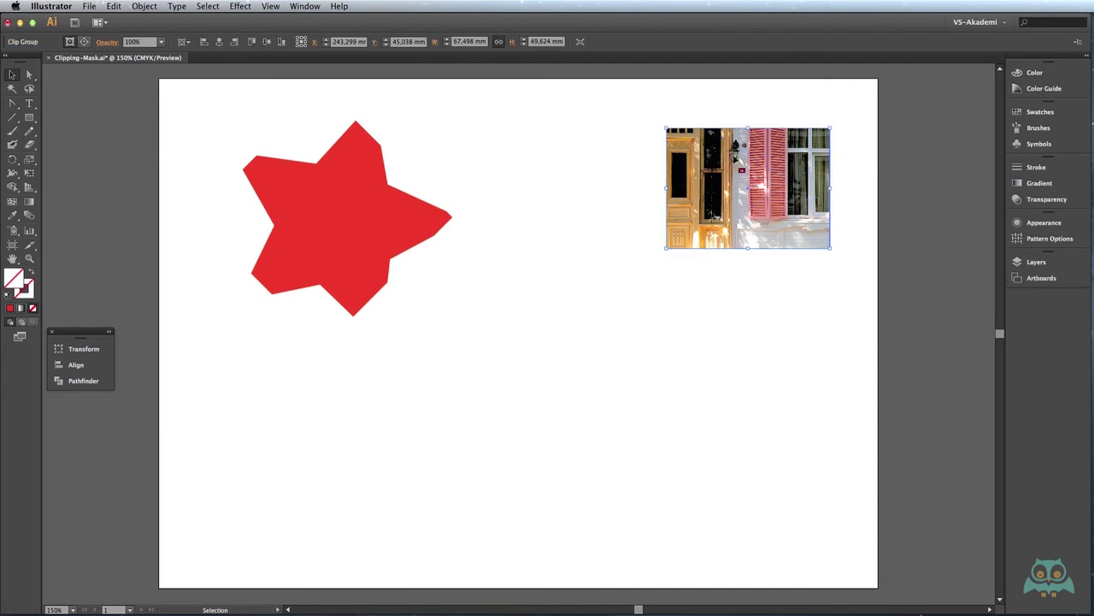
left_click(145, 6)
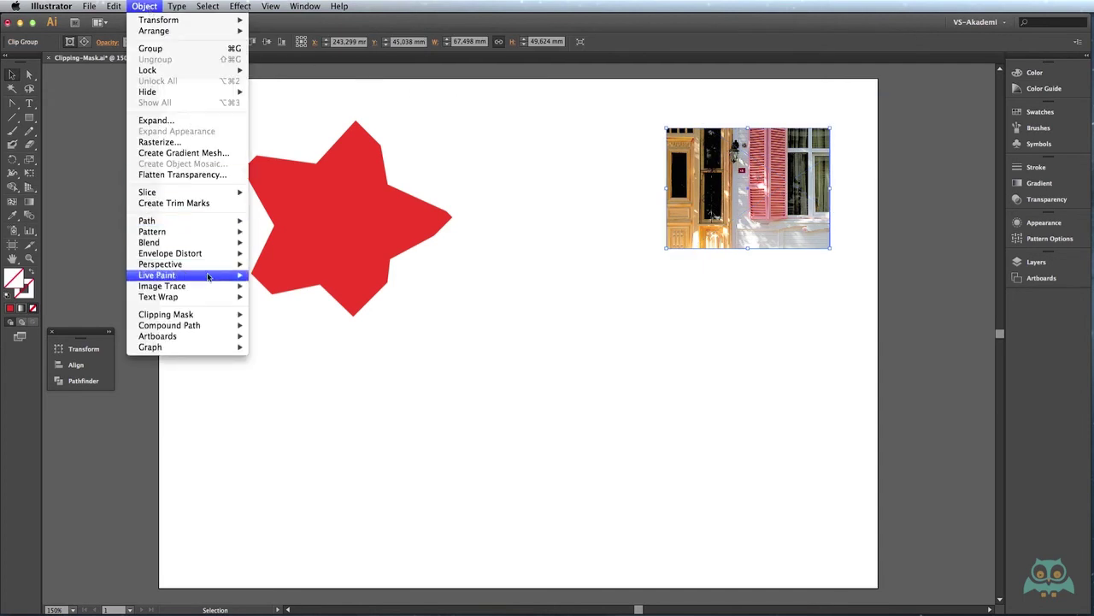
mouse_move(166, 314)
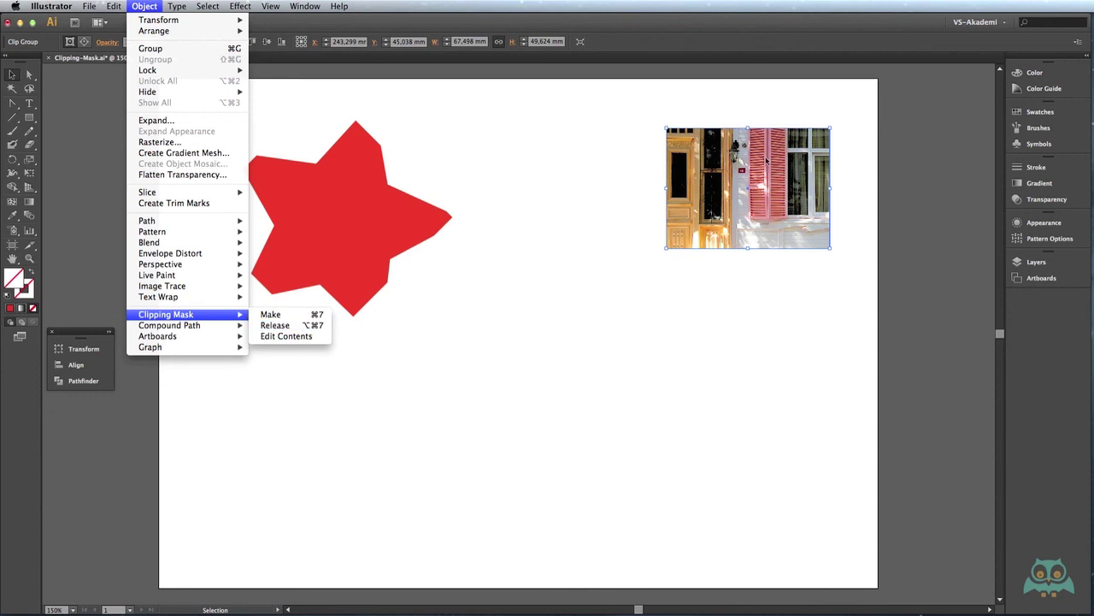
right_click(703, 154)
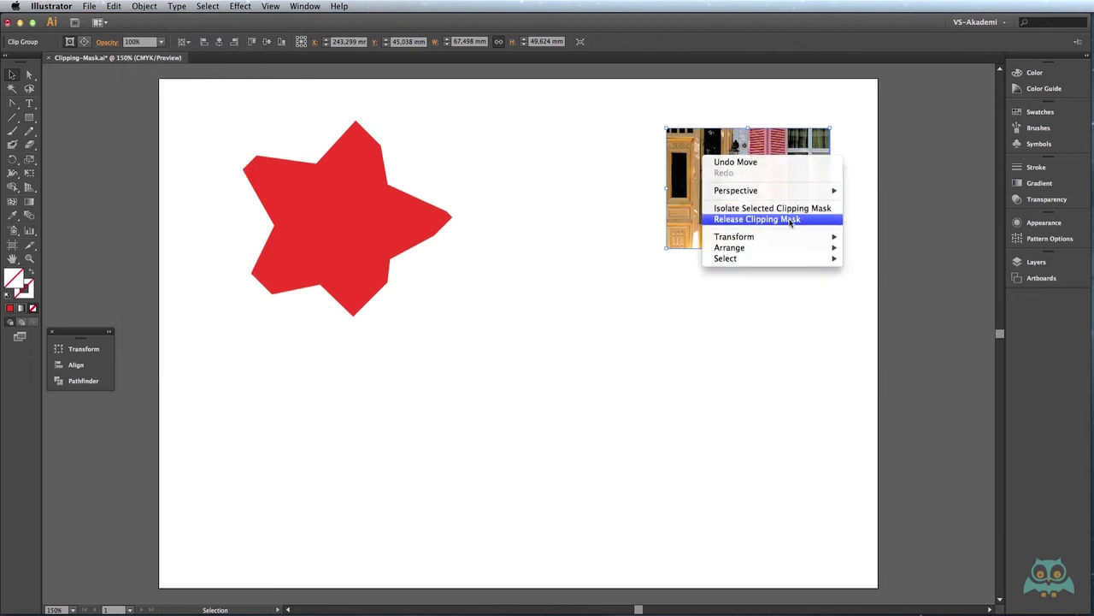
left_click(791, 219)
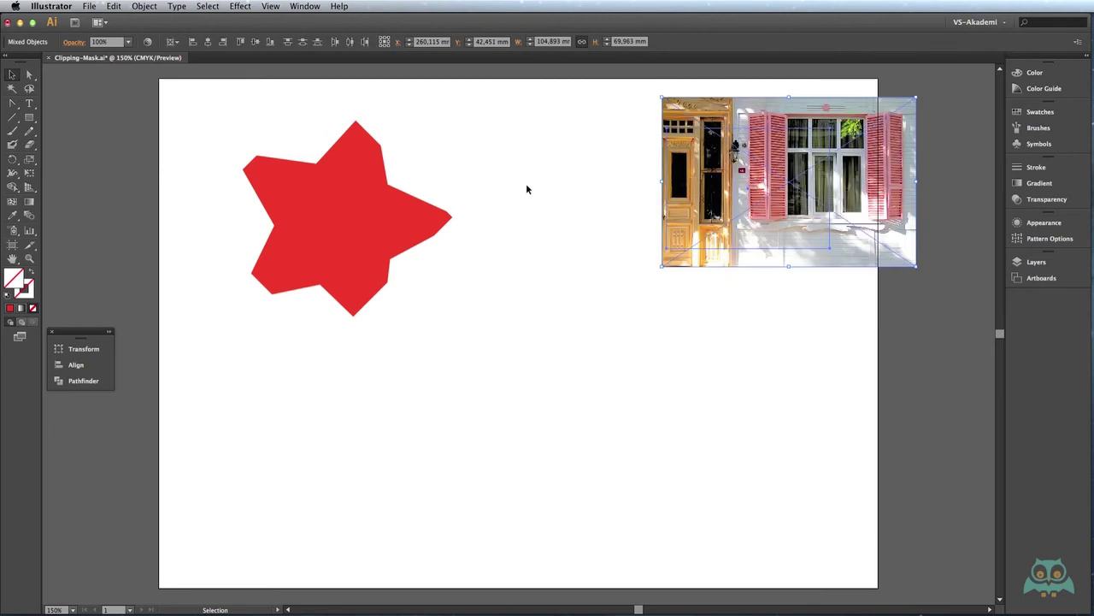
Move the released rectangle down and left and give it a solid green fill
left_click(637, 144)
left_click_drag(727, 137, 688, 182)
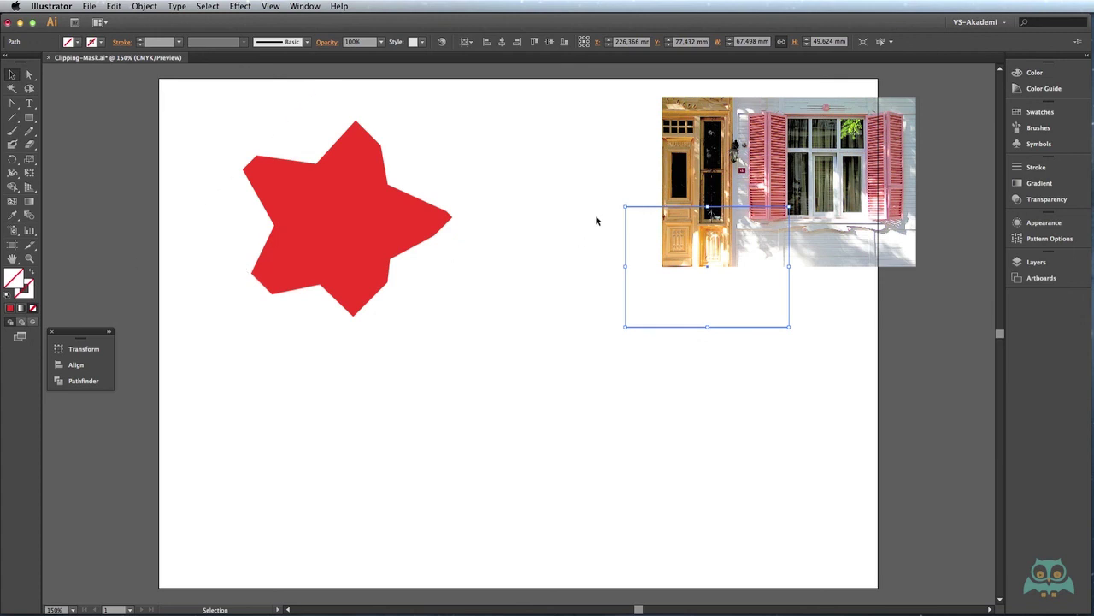
left_click(77, 42)
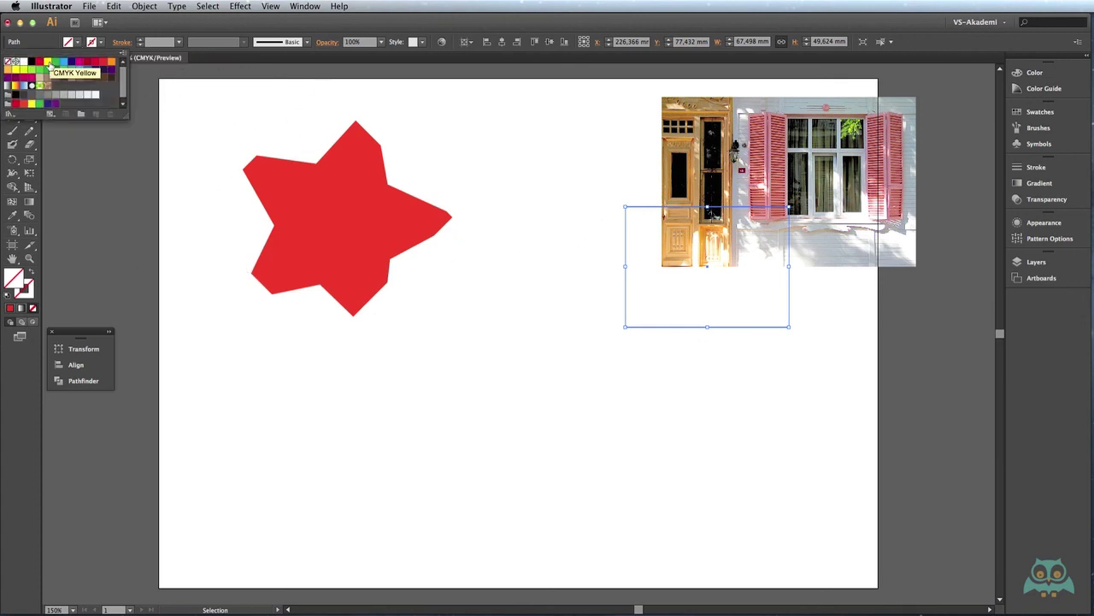
left_click(53, 67)
left_click(564, 178)
left_click(649, 245)
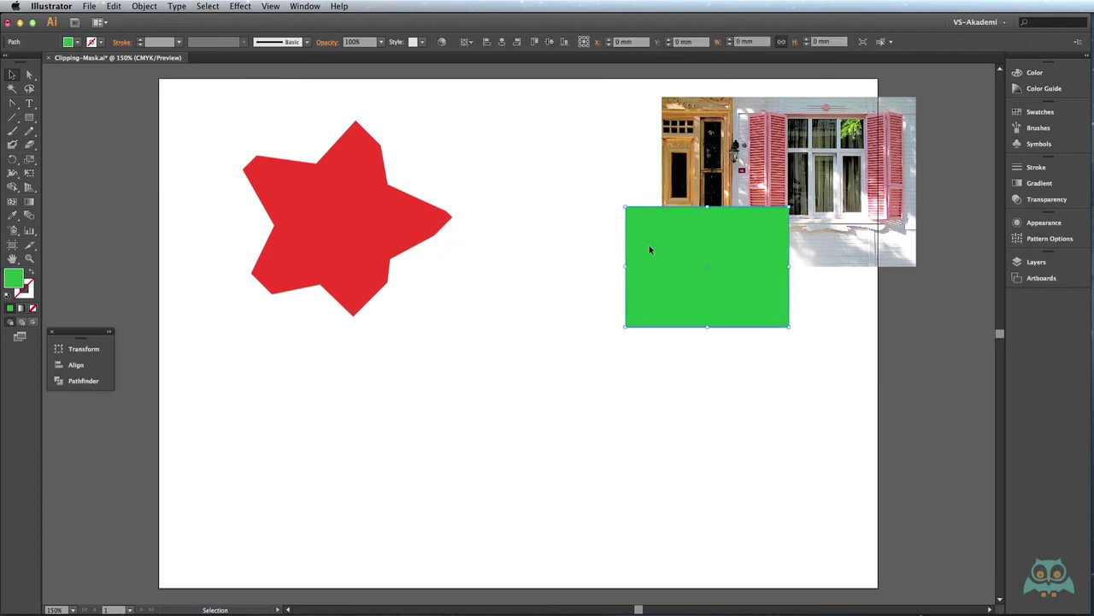
left_click(545, 177)
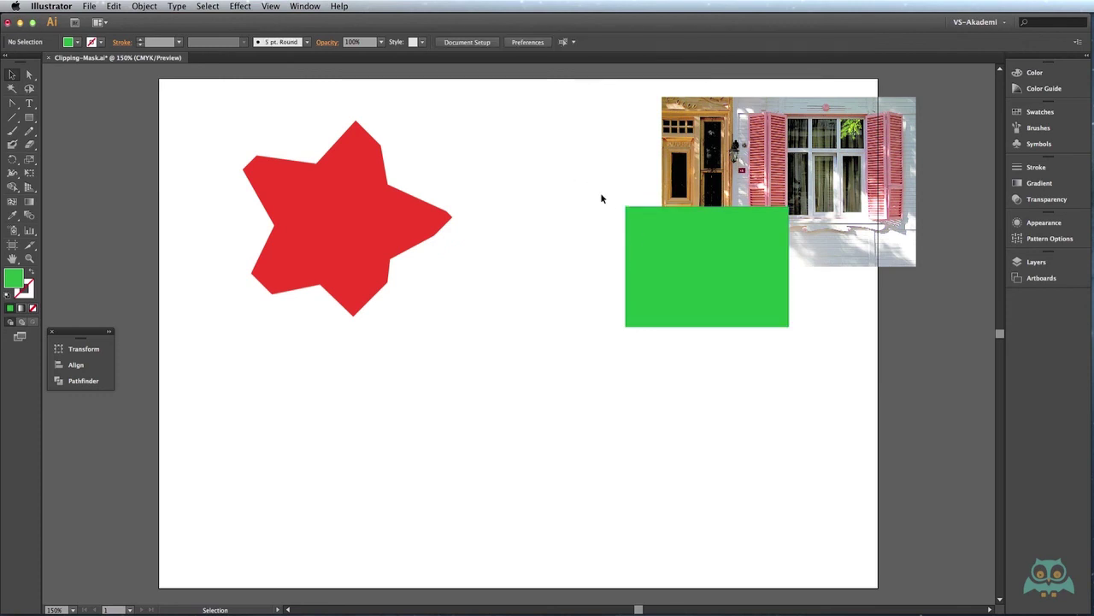
left_click(309, 217)
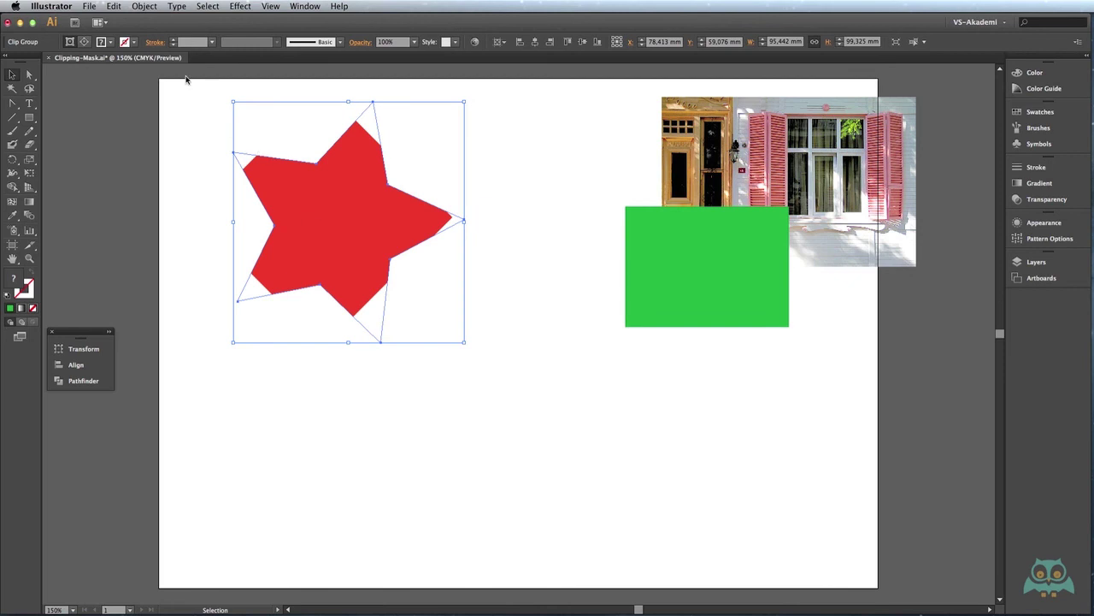
Enter Edit Contents mode on the star clipping mask to reposition the red square inside
left_click(144, 7)
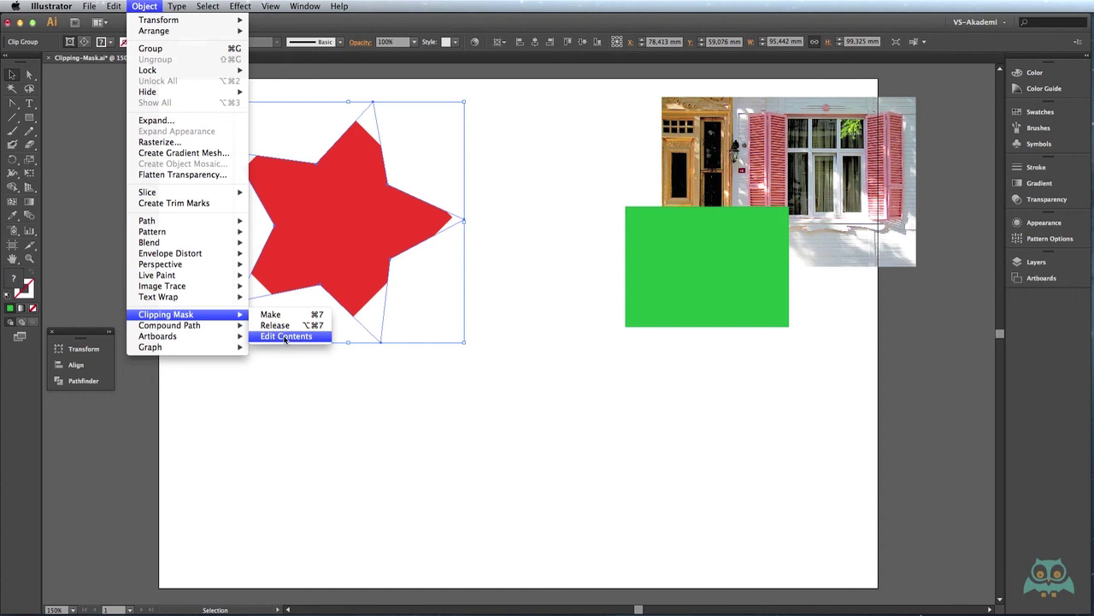
left_click(284, 336)
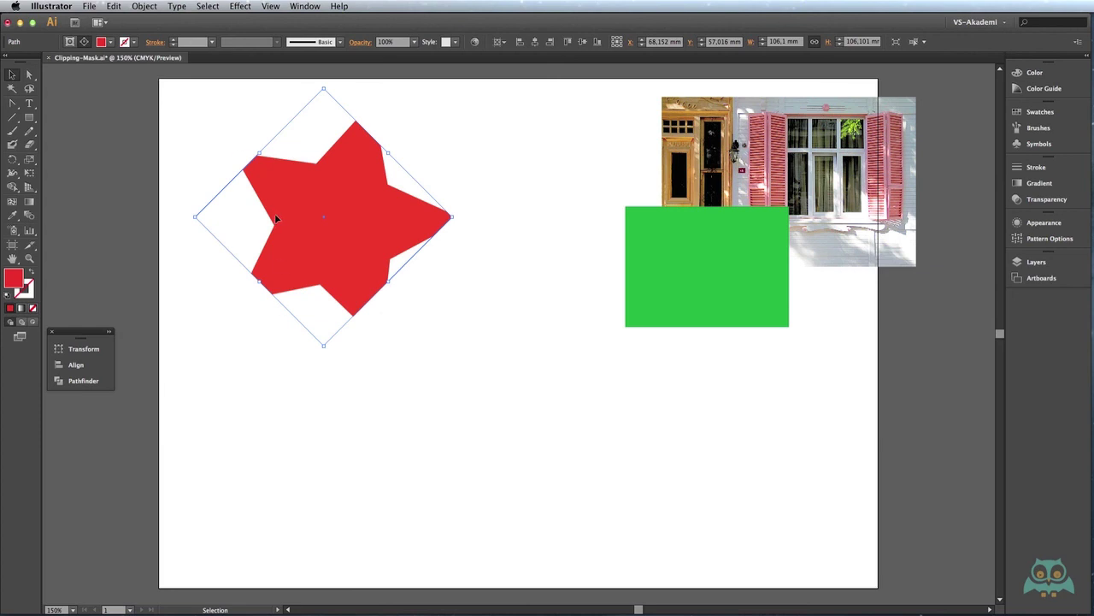